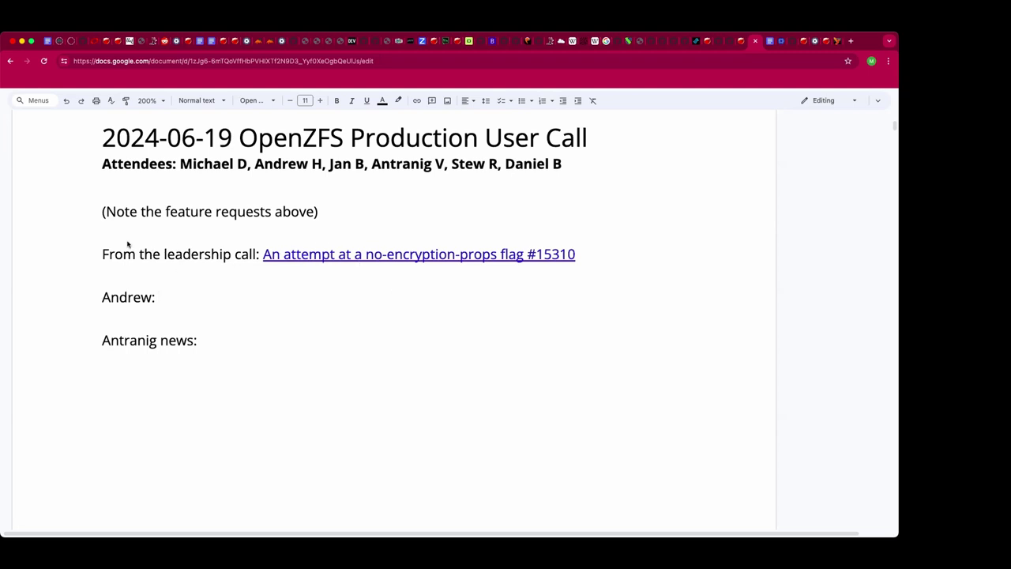
# Remove the blank line by the feature-requests note, then cut the note and leadership-call link lines.
pyautogui.click(111, 225)
pyautogui.press('BackSpace')
pyautogui.press('Up')
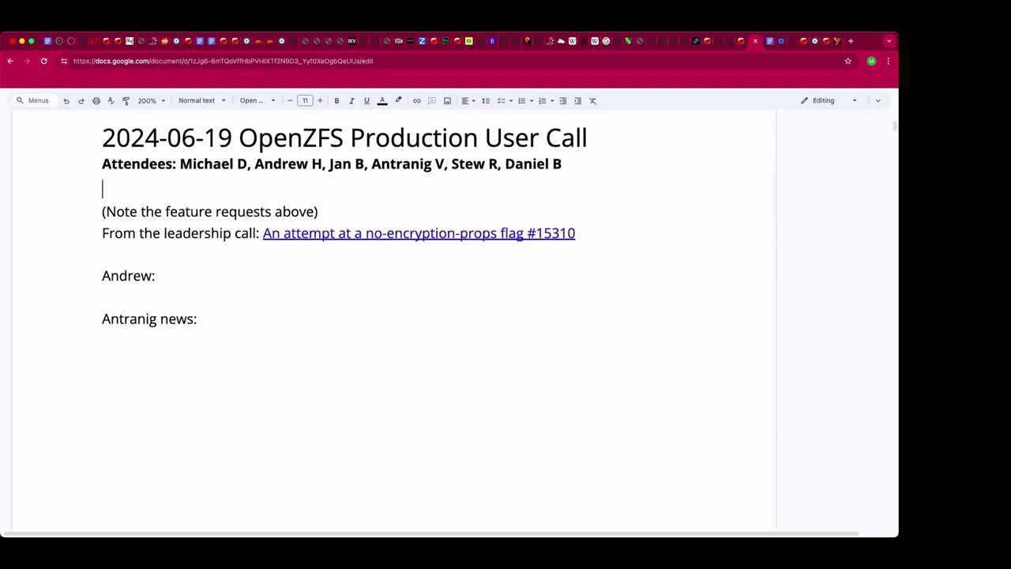
pyautogui.press('Right')
pyautogui.hotkey('shift', 'Down')
pyautogui.hotkey('shift', 'Down')
pyautogui.hotkey('ctrl', 'x')
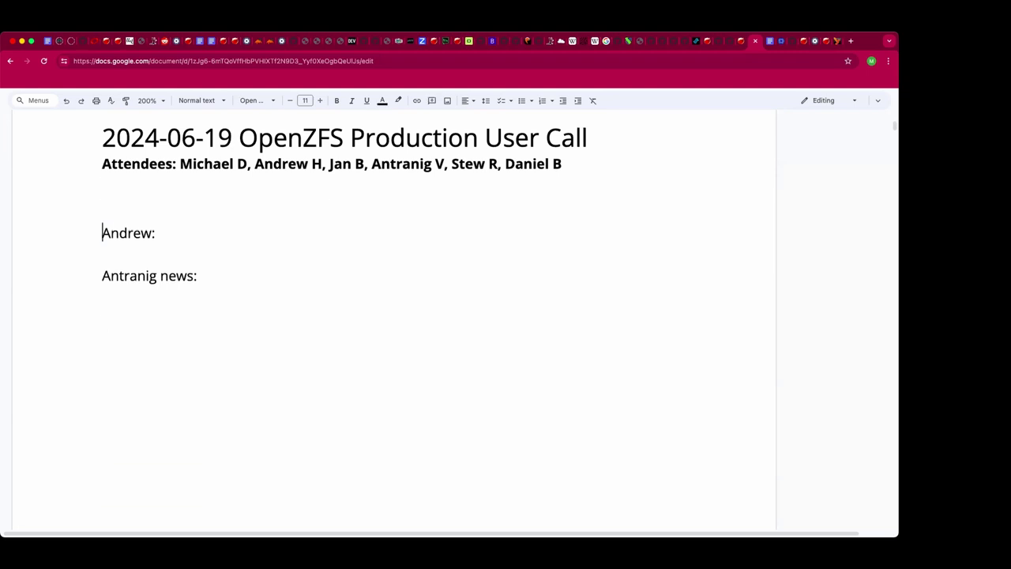
# Paste both lines below the news line and delete the empty line above the next attendee's entry.
pyautogui.press('Down')
pyautogui.press('Down')
pyautogui.press('Down')
pyautogui.press('Return')
pyautogui.hotkey('ctrl', 'v')
pyautogui.press('Up')
pyautogui.press('Up')
pyautogui.press('Up')
pyautogui.press('Up')
pyautogui.press('Up')
pyautogui.press('Up')
pyautogui.press('Up')
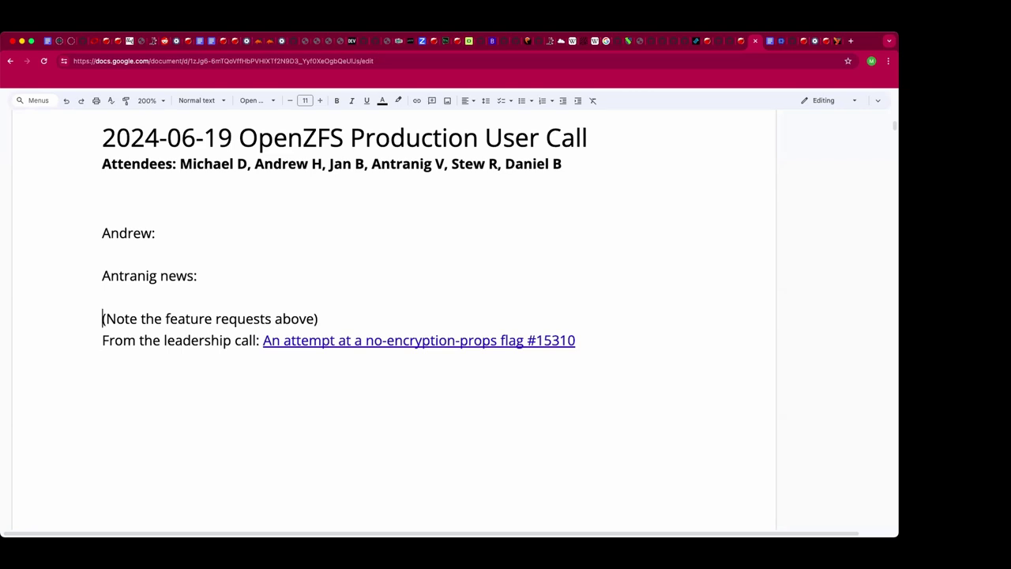
pyautogui.press('BackSpace')
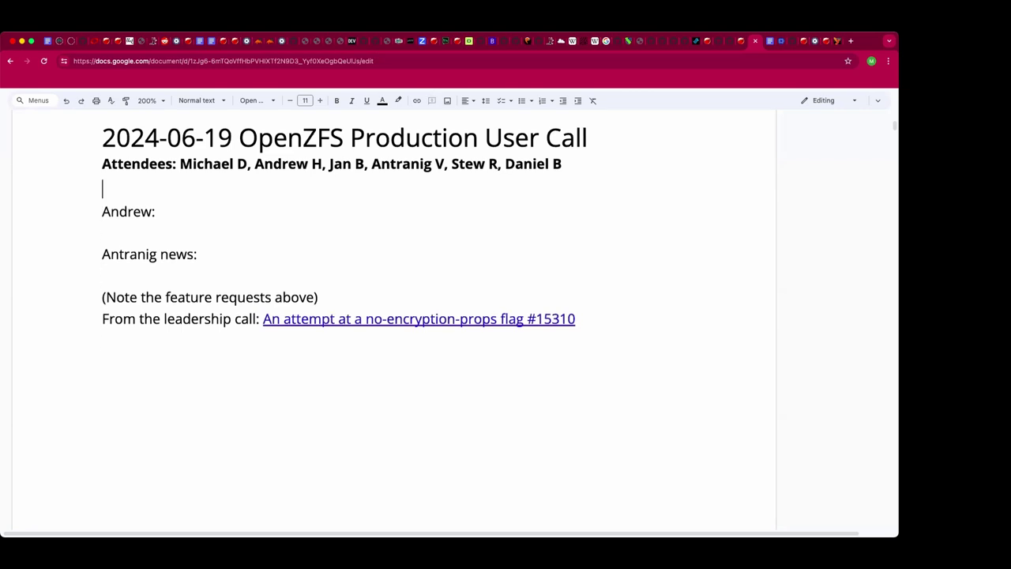
pyautogui.press('Down')
pyautogui.press('End')
# Append a comma and another attendee's name to the end of the Attendees line.
pyautogui.click(561, 163)
pyautogui.write(', J')
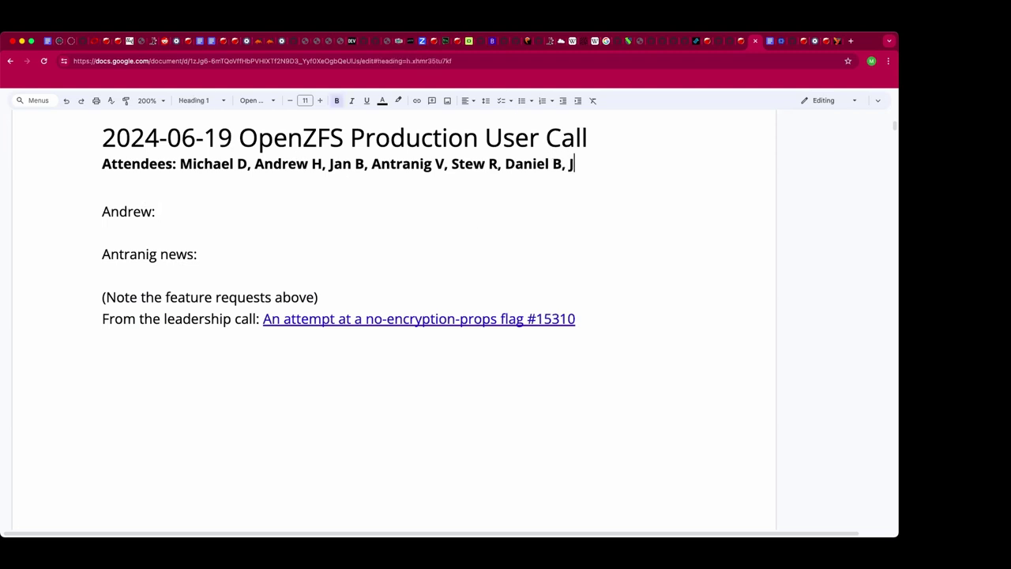
pyautogui.write('ohn D')
# Type the note on exporting home-lab home directories from illumos to Linux, permissions issues and aclmode.
pyautogui.click(309, 224)
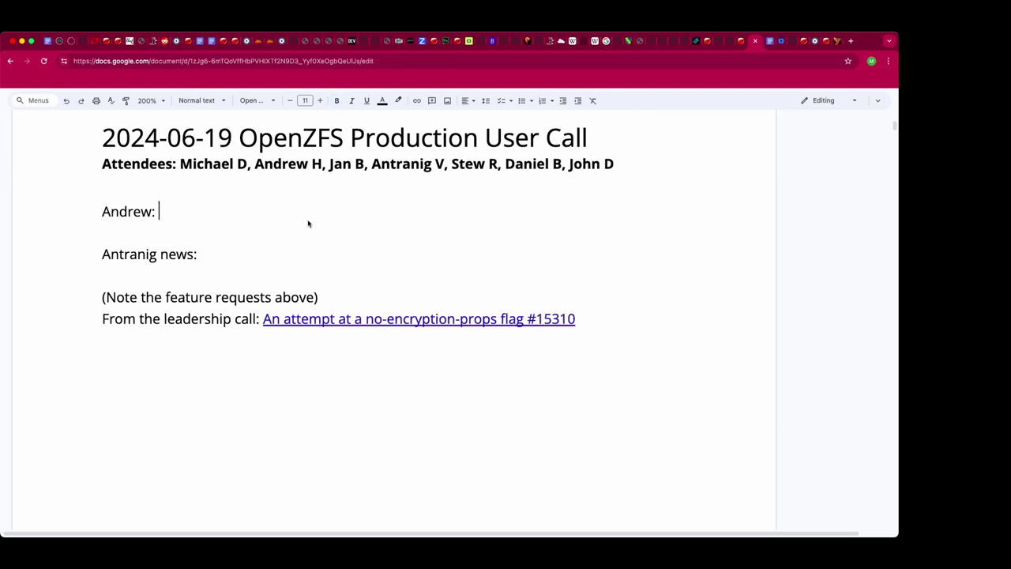
pyautogui.write('Wanting to export')
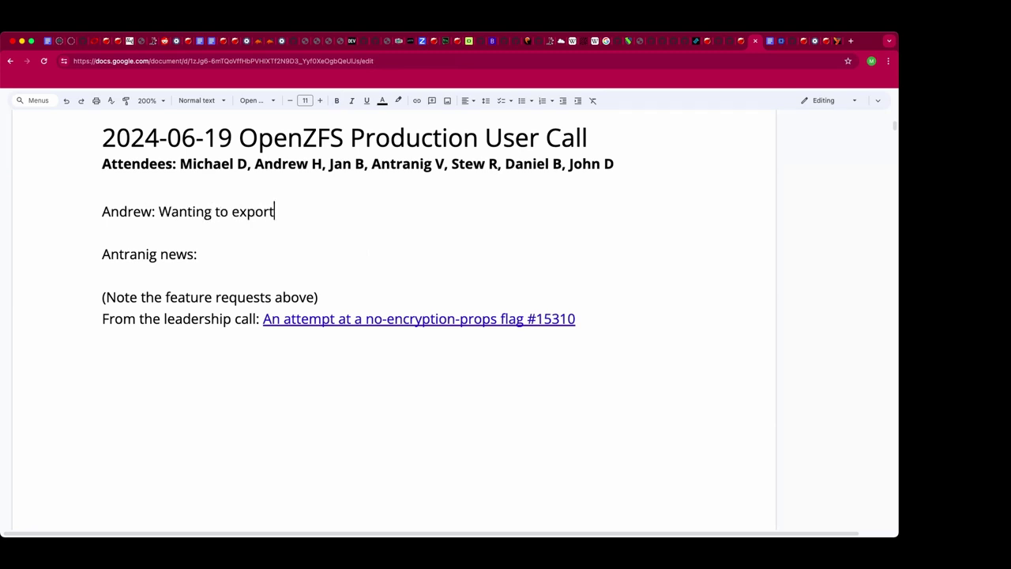
pyautogui.write(' home directories ')
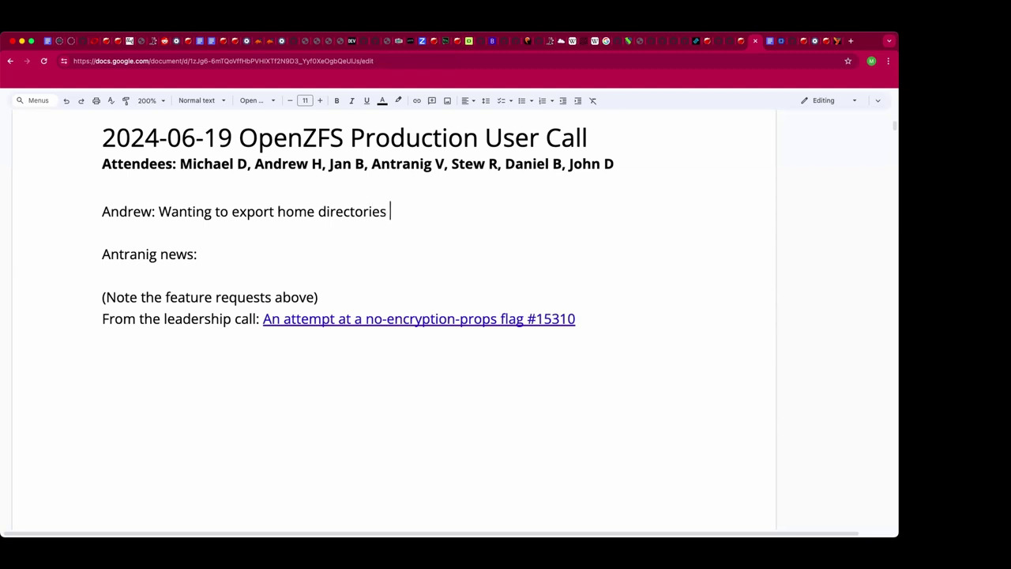
pyautogui.write('on a home lab system.')
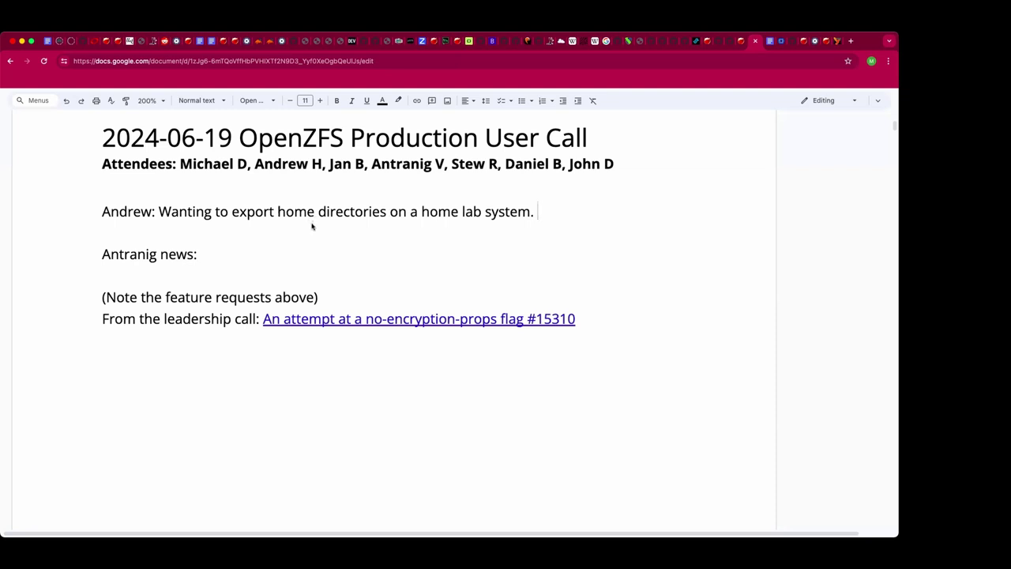
pyautogui.write(' Exporting from illu')
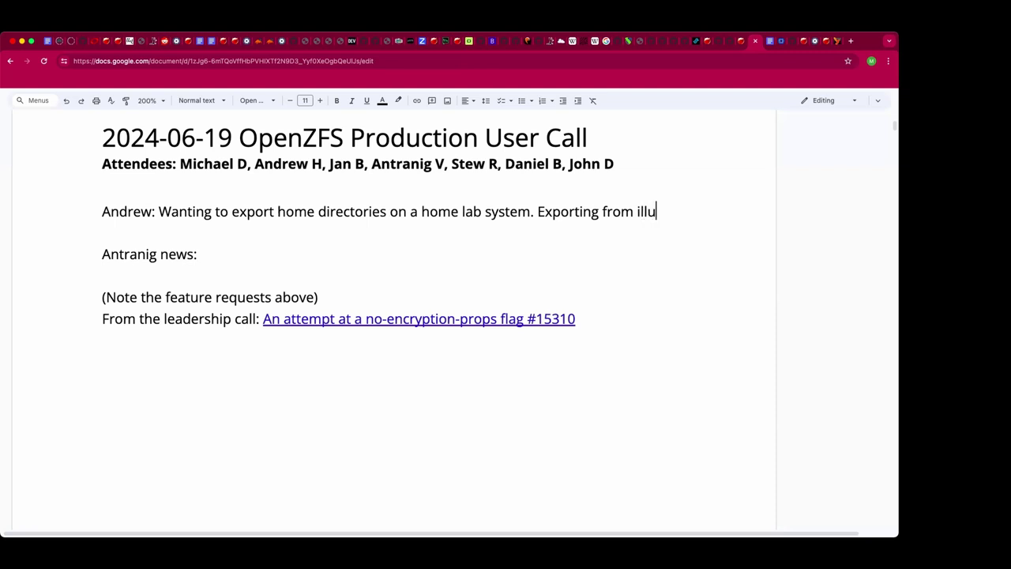
pyautogui.write('mos to Linu')
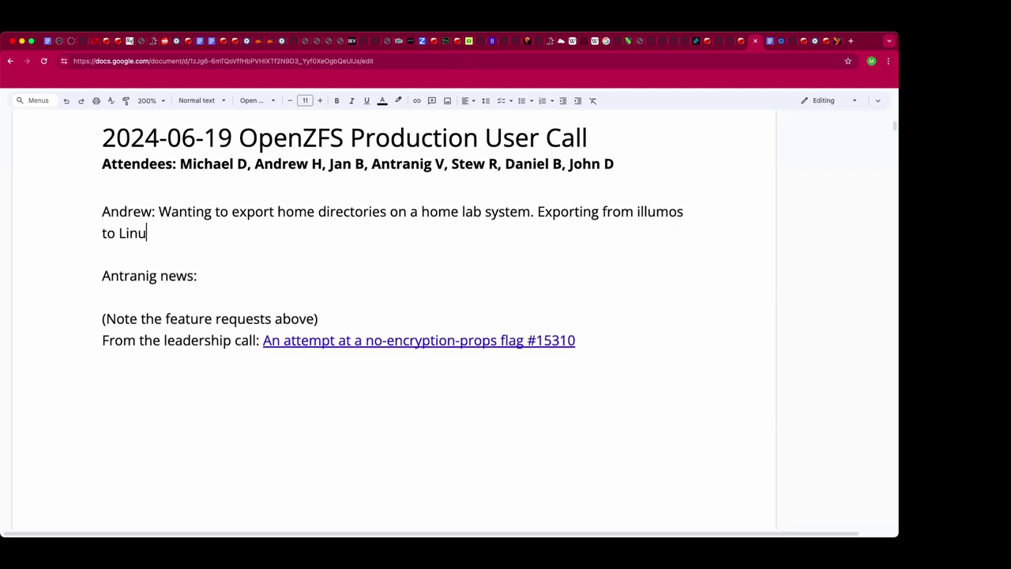
pyautogui.write('x and is having pe')
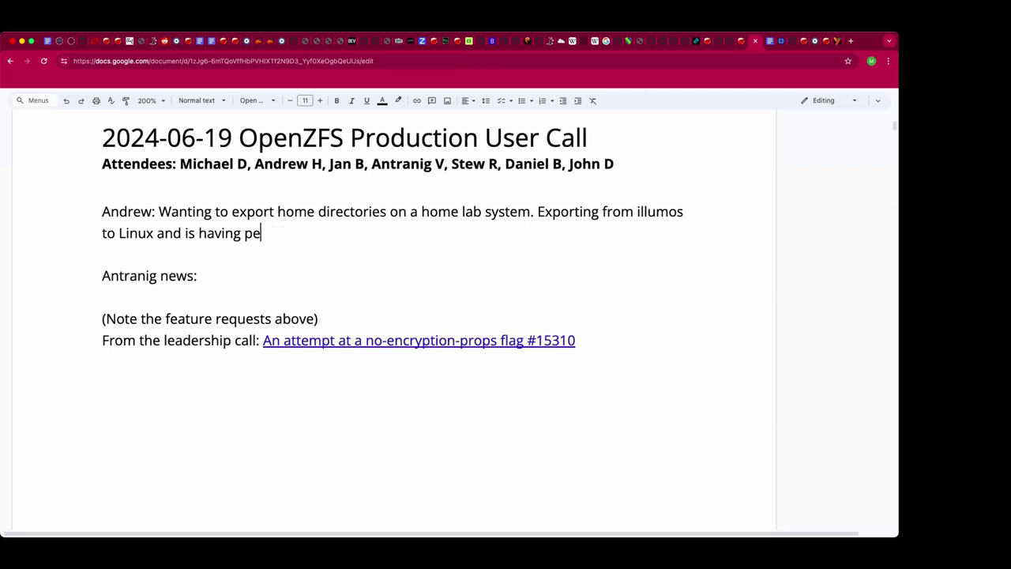
pyautogui.write('rmissions issues.')
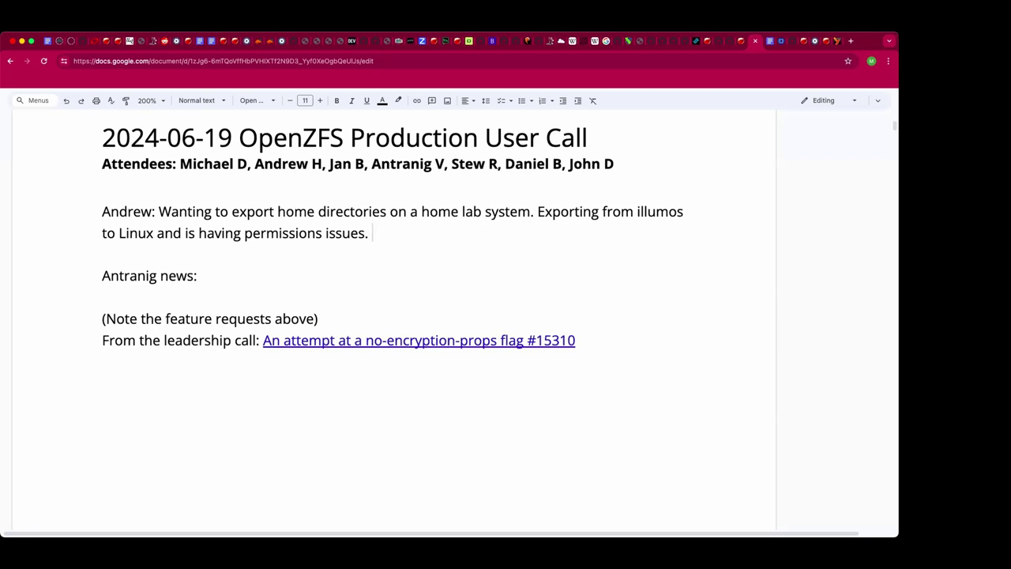
pyautogui.write('aclmode')
pyautogui.press('Down')
pyautogui.scroll(1, 513, 297)
pyautogui.scroll(-1, 513, 298)
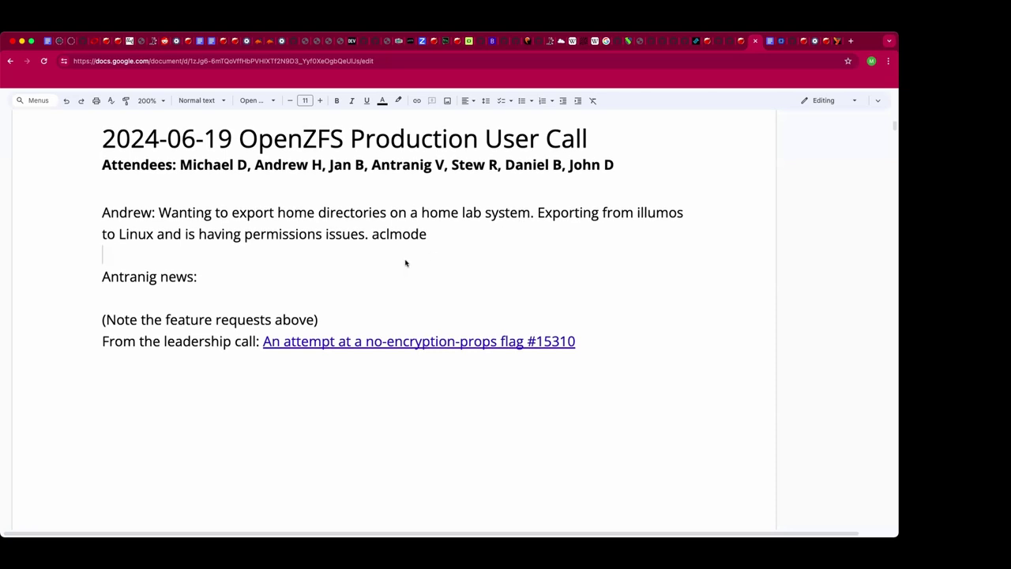
# Add a second attendee's line 'There's a new POSIX standard?' and continue the export note with '. Has'.
pyautogui.press('Return')
pyautogui.press('Return')
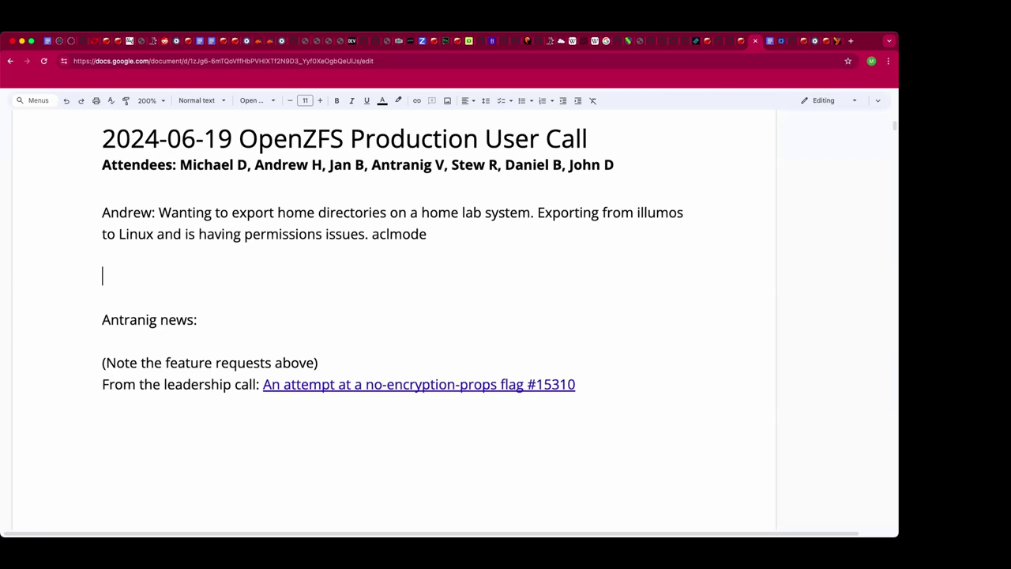
pyautogui.write('Antranig')
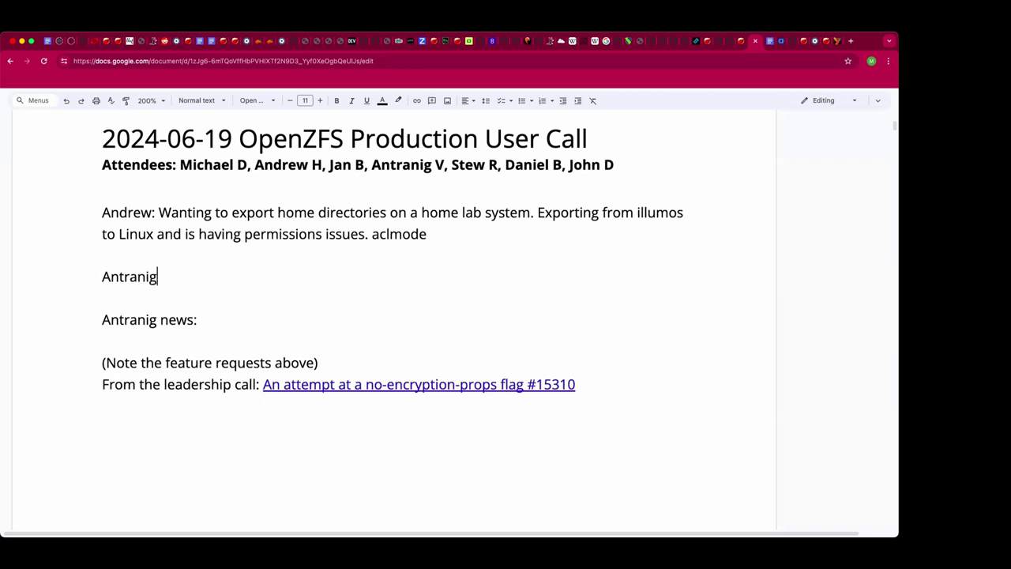
pyautogui.write(": There's a new POSI")
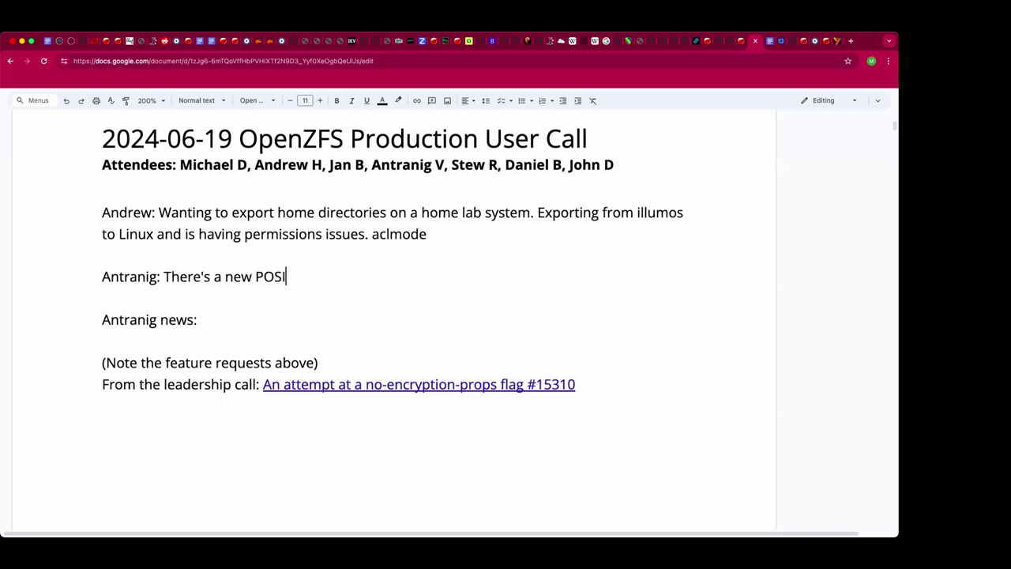
pyautogui.write('X standard?')
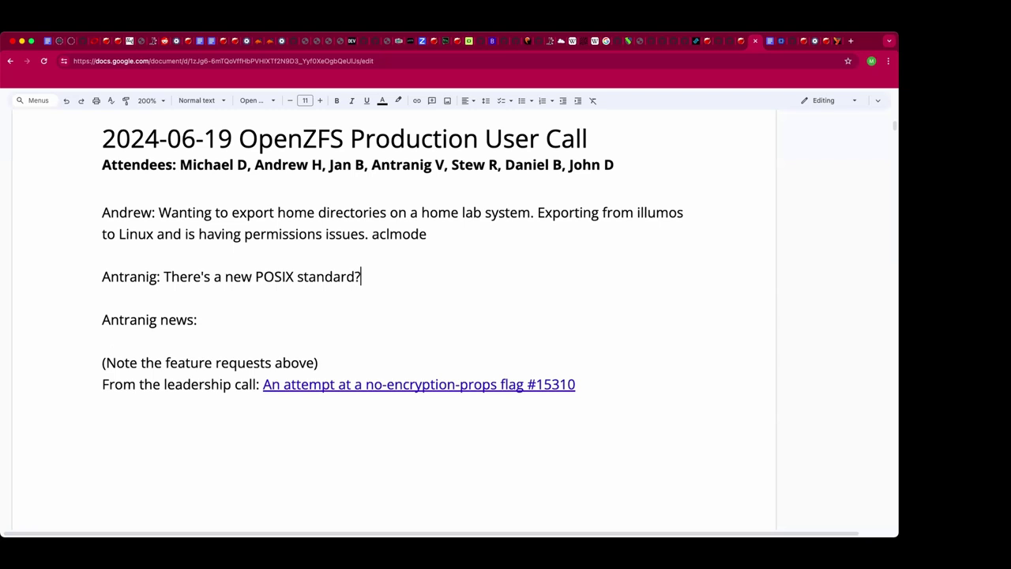
pyautogui.click(426, 234)
pyautogui.write('. Has')
# Make the export note read 'See: aclmode. Has an NFS share that is fine.'.
pyautogui.click(372, 234)
pyautogui.press('super+shift+Down')
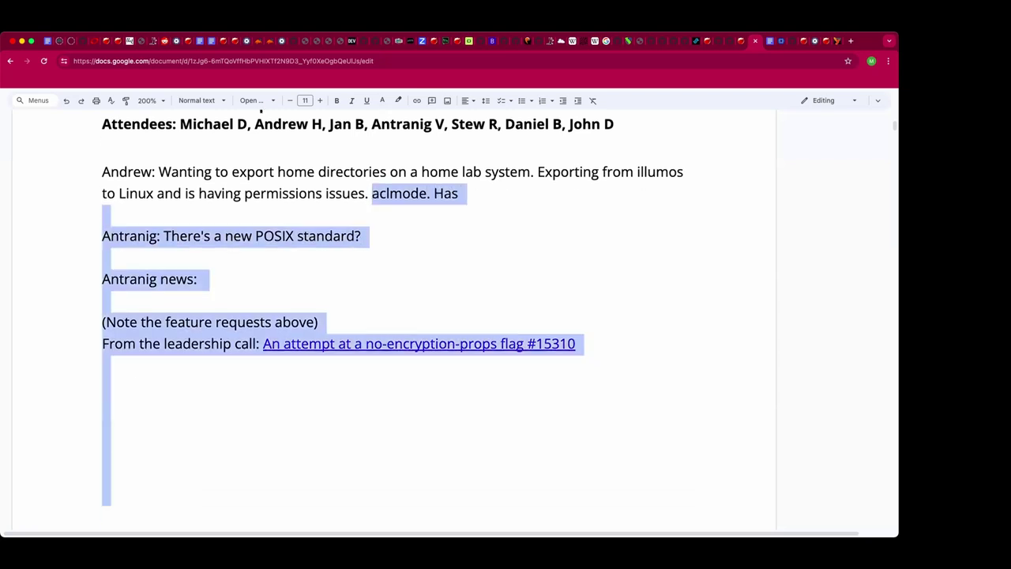
pyautogui.press('Left')
pyautogui.write('See:')
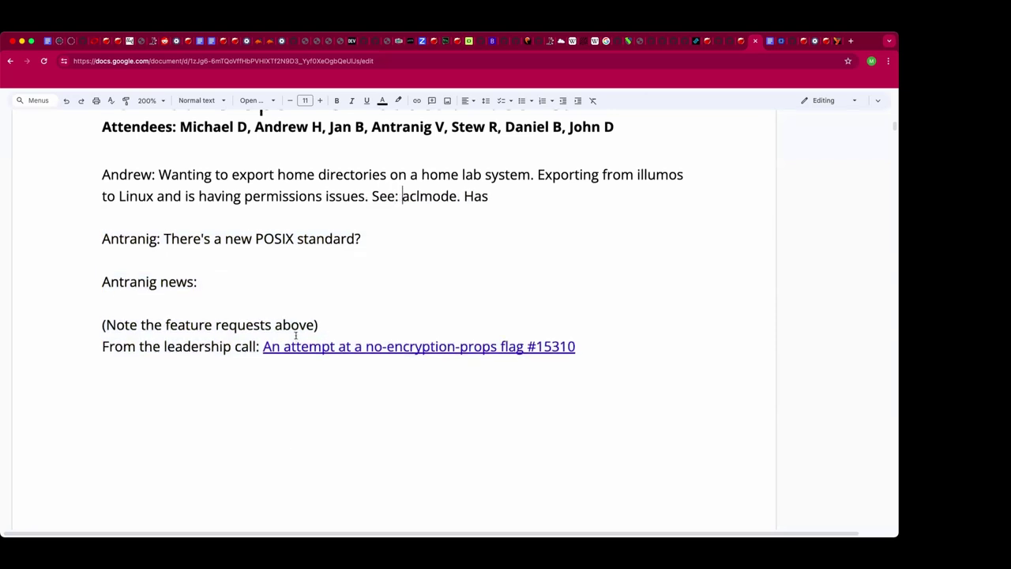
pyautogui.scroll(1, 294, 332)
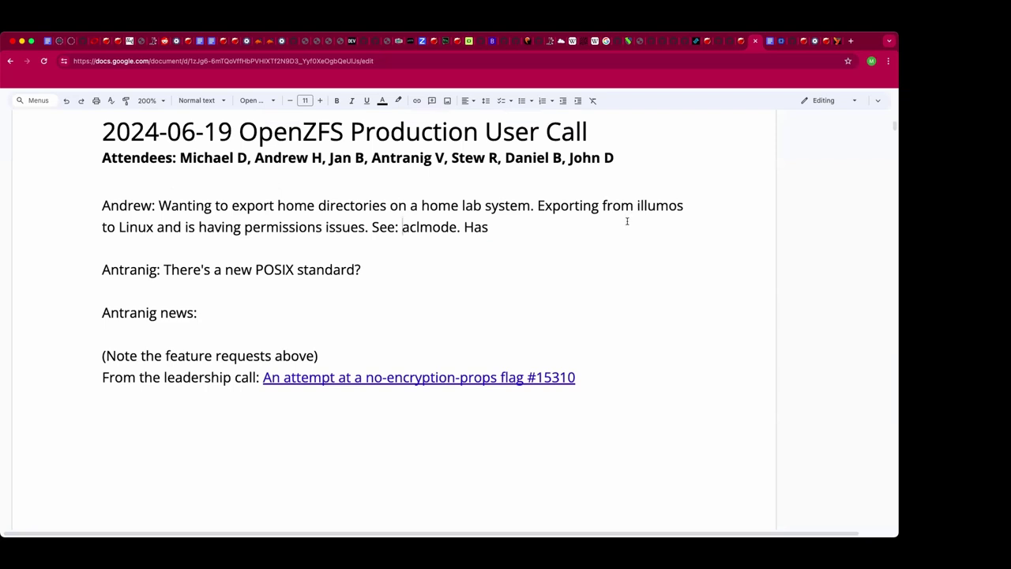
pyautogui.press('super+Right')
pyautogui.write('an n')
pyautogui.press('BackSpace')
pyautogui.write('NFS share ')
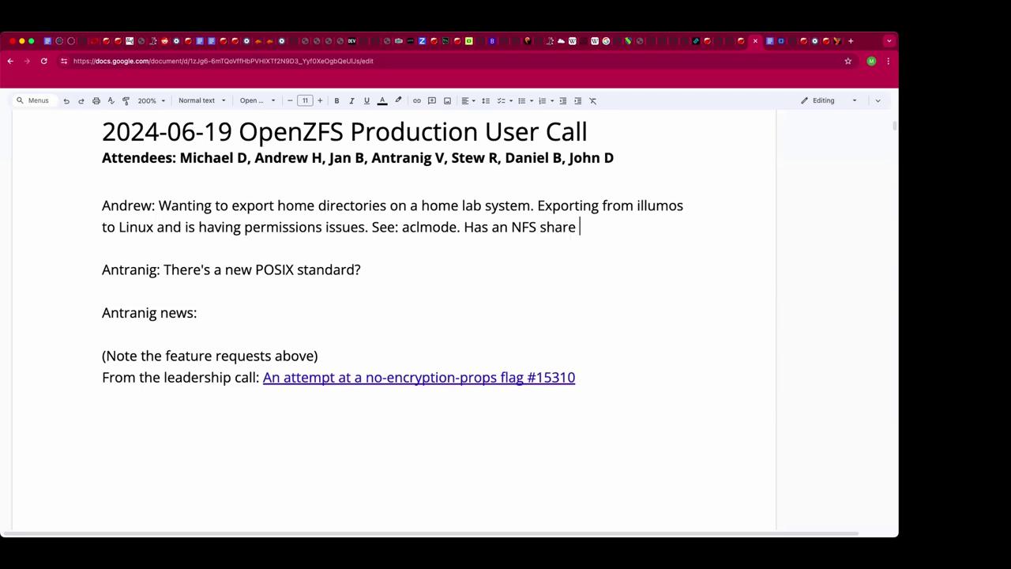
pyautogui.write('that is fine.')
# Extend the export note with 'otherwise. Using "zfs sharenfs"'.
pyautogui.hscroll(1, 569, 182)
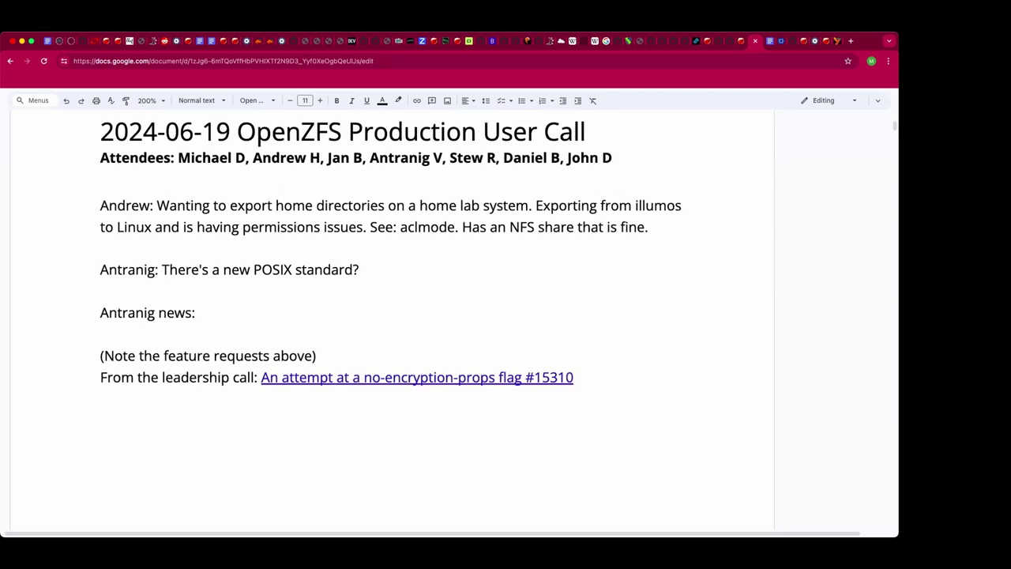
pyautogui.write('otherwise.')
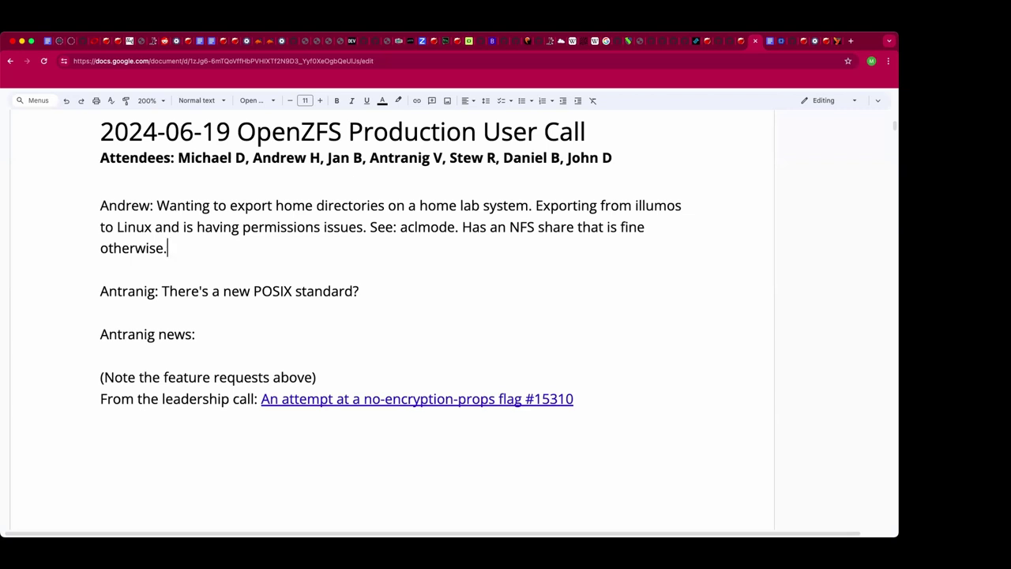
pyautogui.write('Using "sharenfs"')
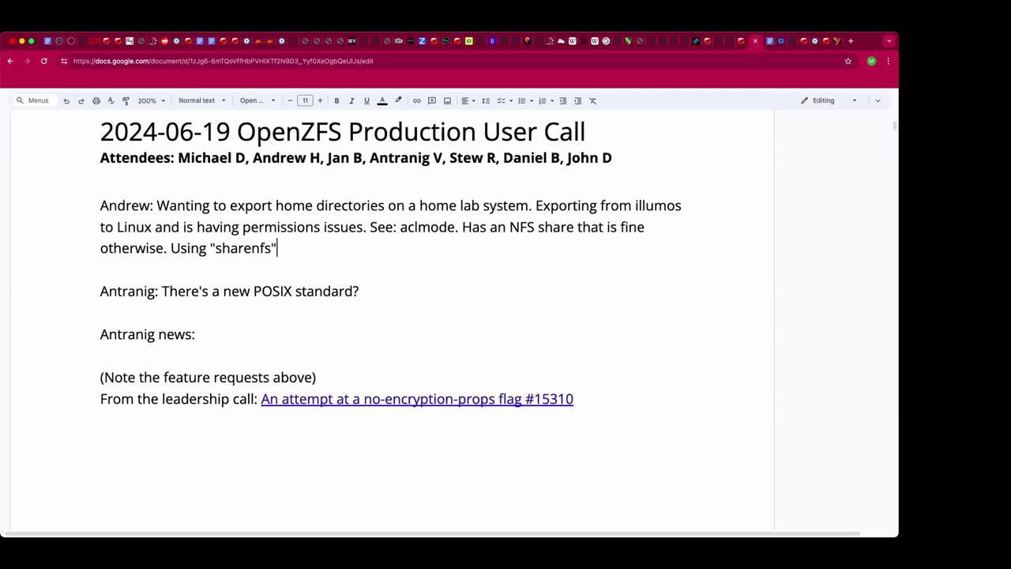
pyautogui.write('?')
pyautogui.press('Left')
pyautogui.press('Left')
pyautogui.press('Left')
pyautogui.press('Left')
pyautogui.press('Left')
pyautogui.press('Left')
pyautogui.press('Left')
pyautogui.press('Left')
pyautogui.press('Left')
pyautogui.press('Left')
pyautogui.write('zfs')
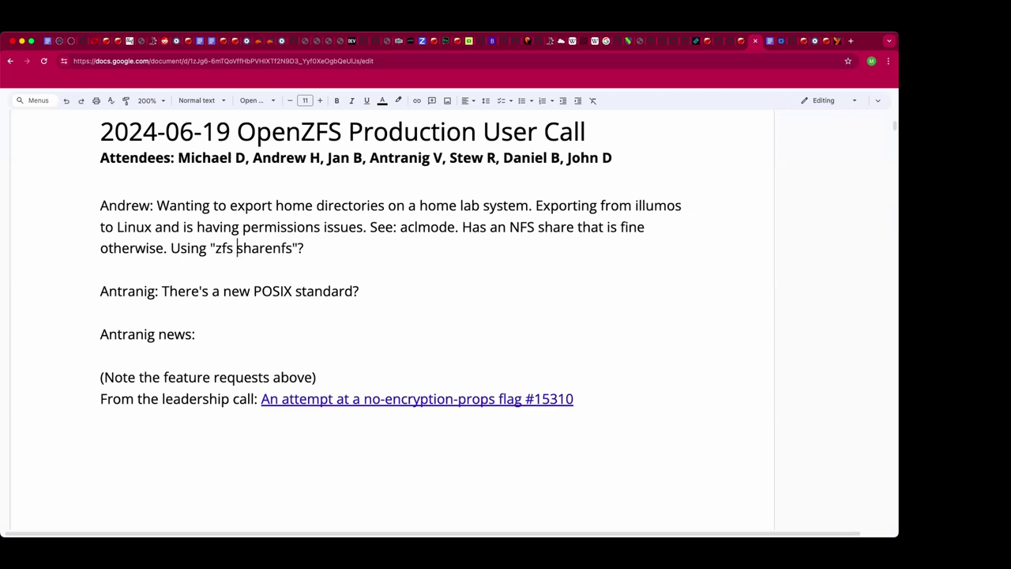
pyautogui.click(307, 248)
pyautogui.press('BackSpace')
# Add 'Works for a generic mount path. Q: NFS options? v3? v4?' to the note.
pyautogui.write('. Works for a generi')
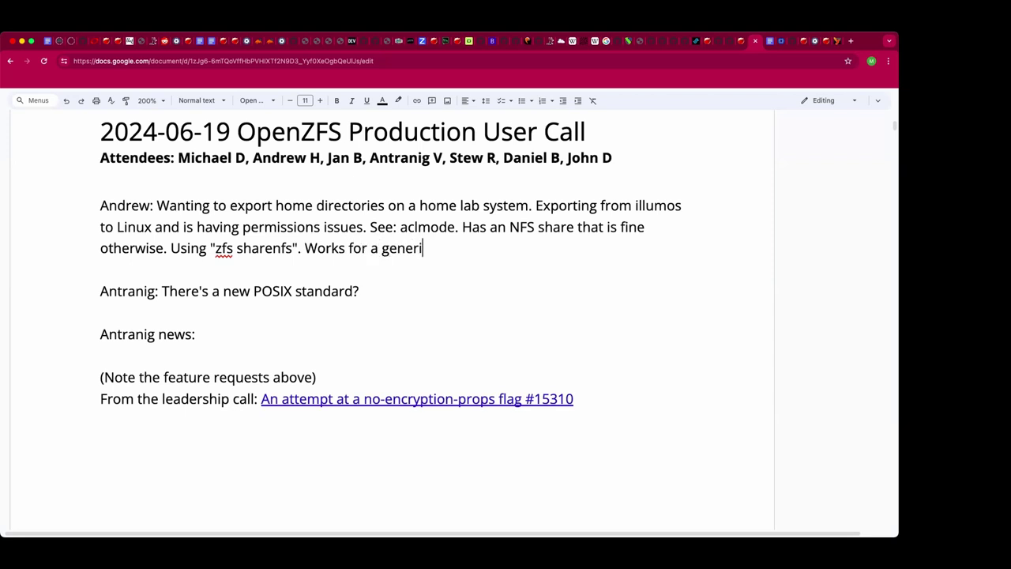
pyautogui.write('c mount path.')
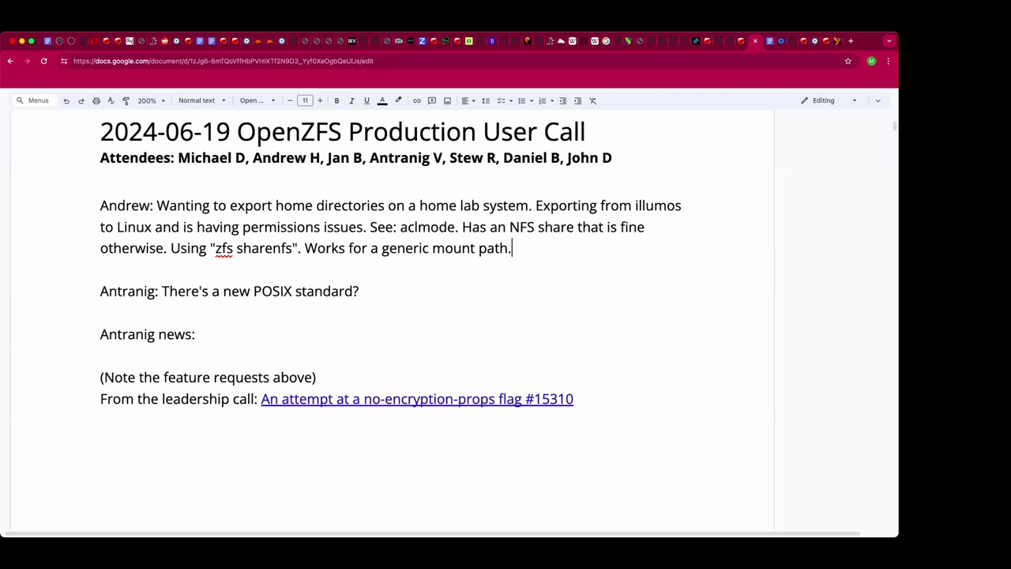
pyautogui.write('Q: NFS opt')
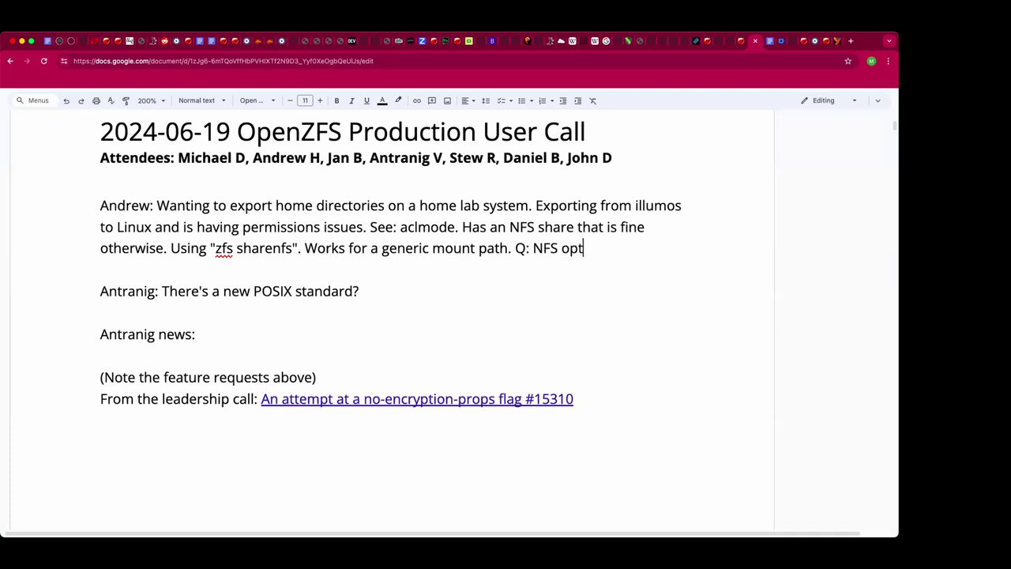
pyautogui.write('ions? v3? v4?')
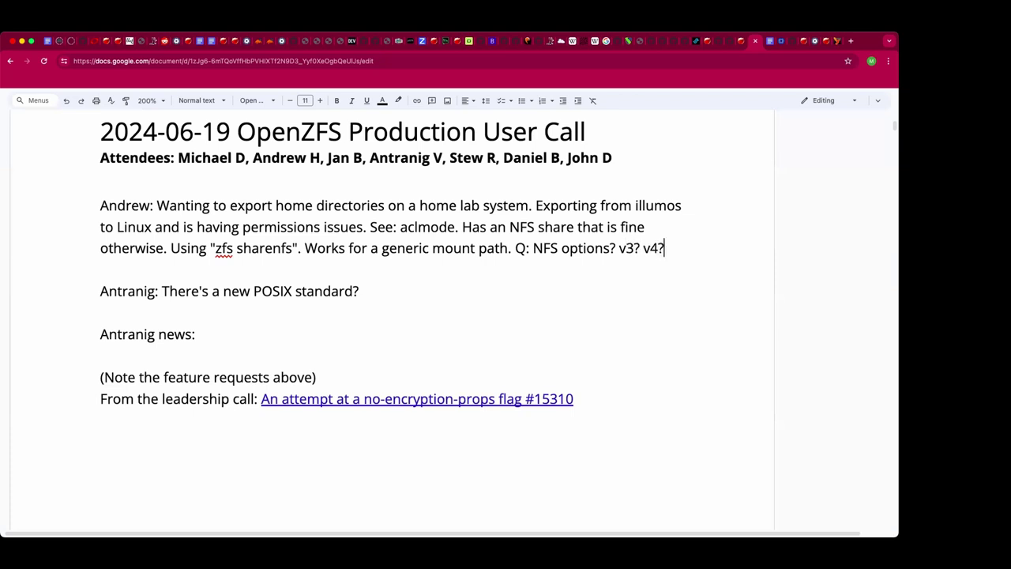
pyautogui.click(659, 248)
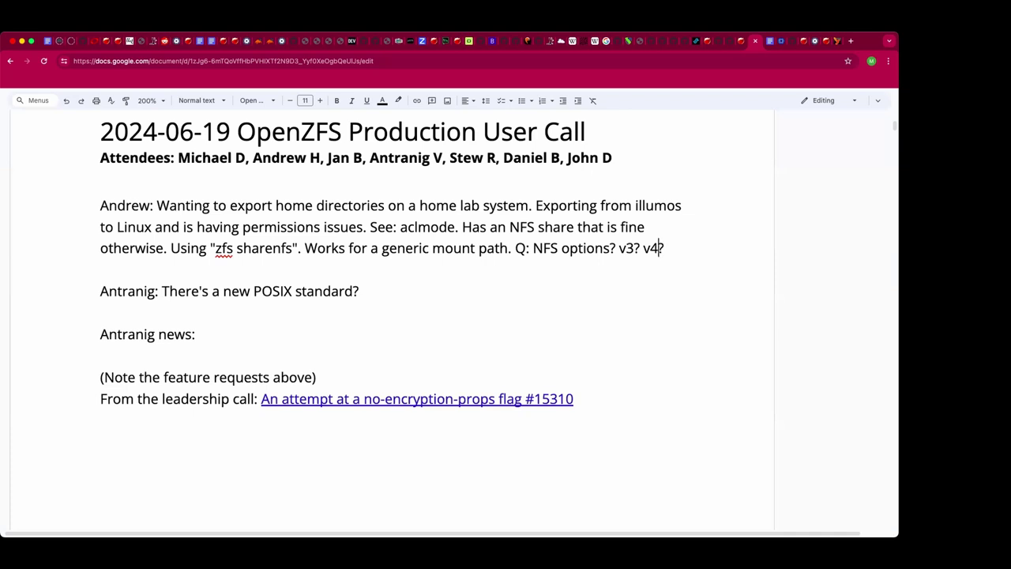